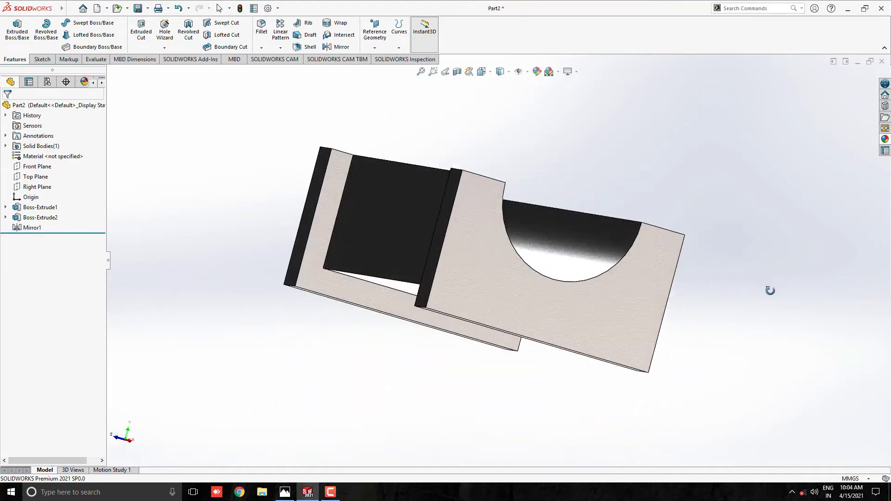
middle_click_drag(483, 233, 519, 235)
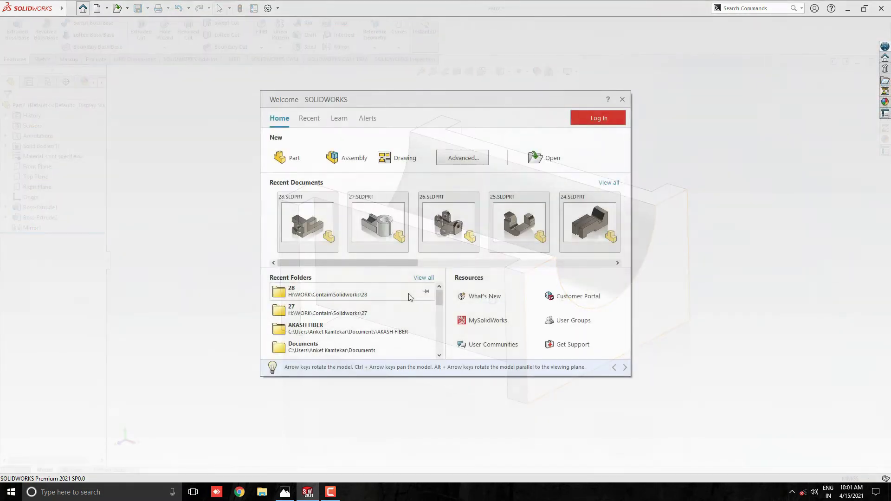
Step: Create a new part and arrange its window beside the reference drawing 29 final.jpg
left_click(292, 158)
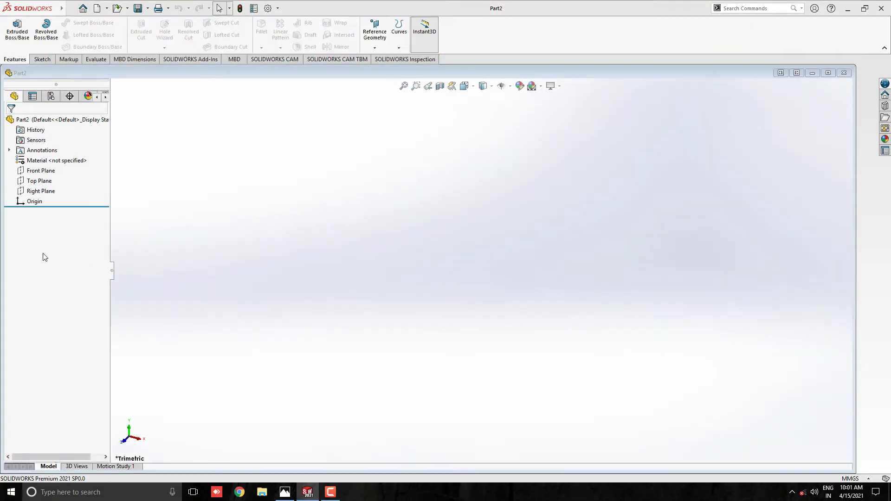
left_click_drag(1, 247, 251, 240)
left_click(285, 493)
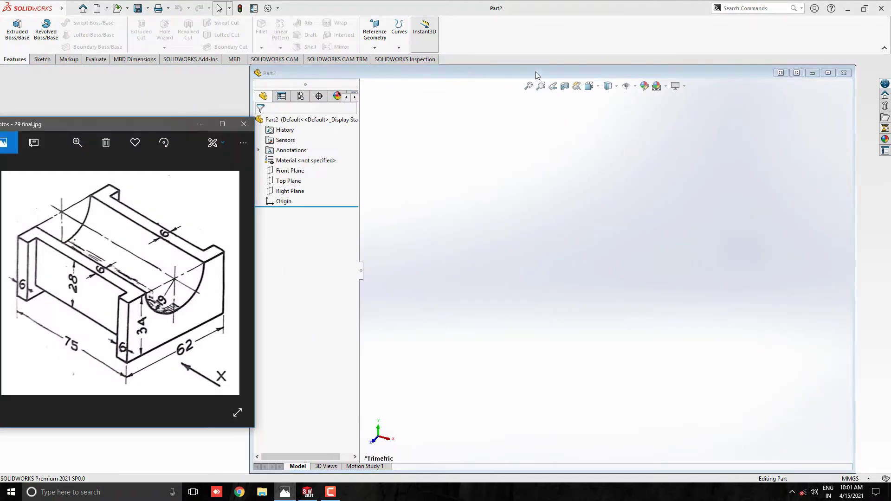
left_click_drag(534, 66, 534, 54)
left_click_drag(853, 344, 887, 341)
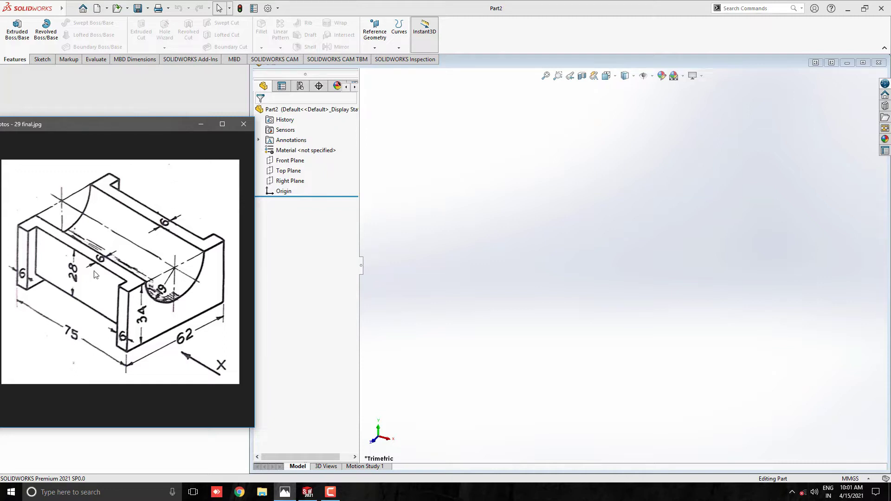
left_click(547, 291)
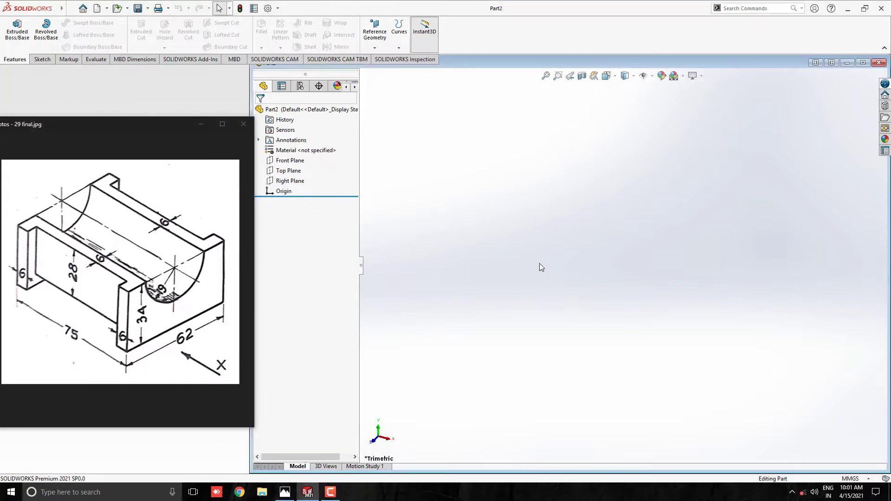
Step: Sketch a center rectangle on the Right Plane, centred on the origin, 28 mm high and 50 mm wide
left_click(290, 180)
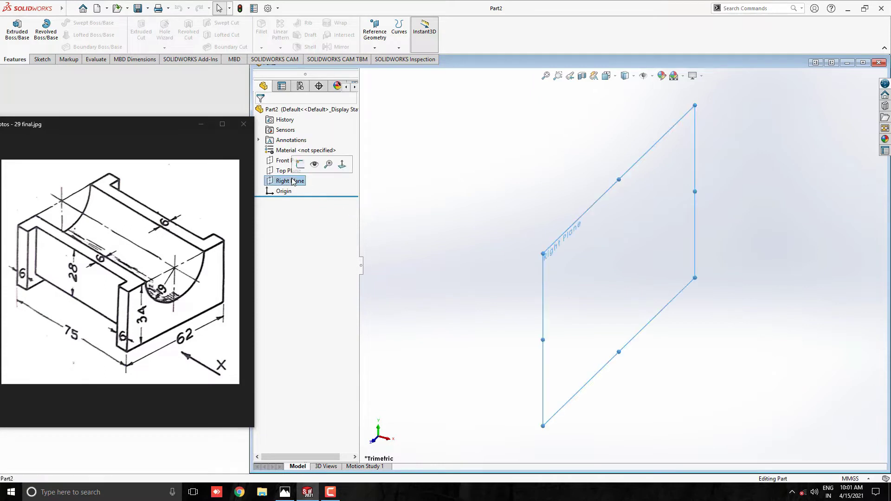
left_click(302, 169)
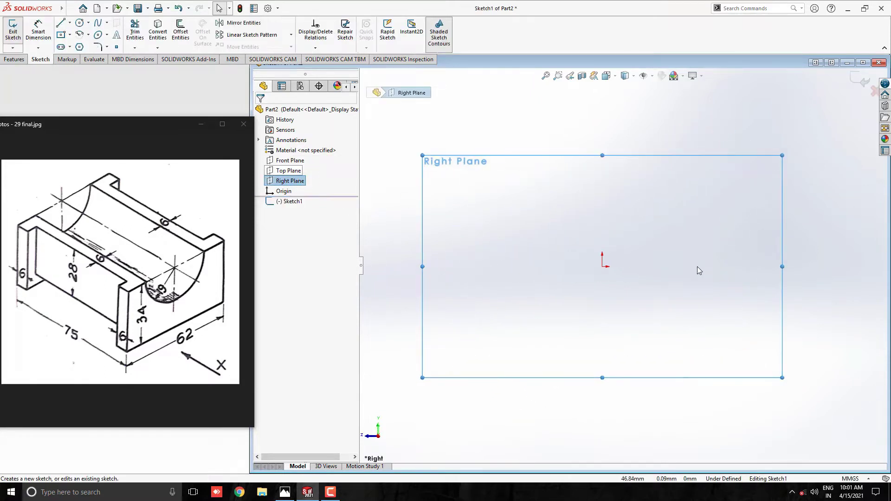
left_click(61, 35)
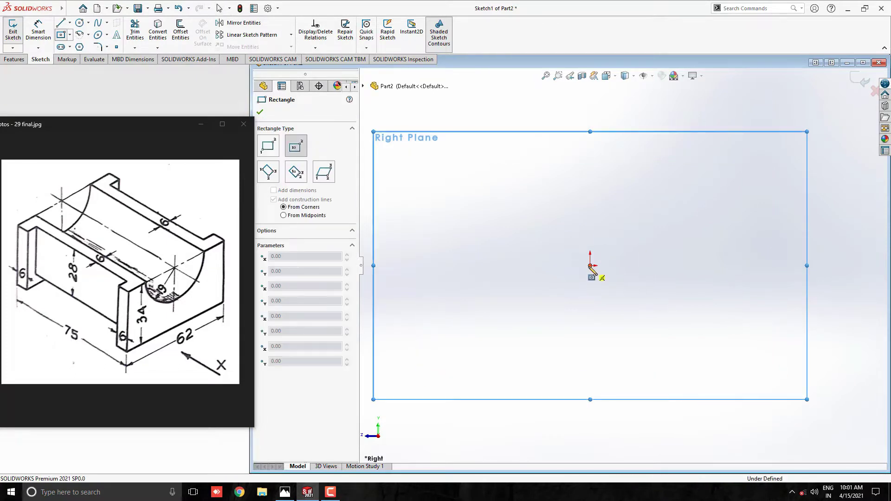
left_click(590, 265)
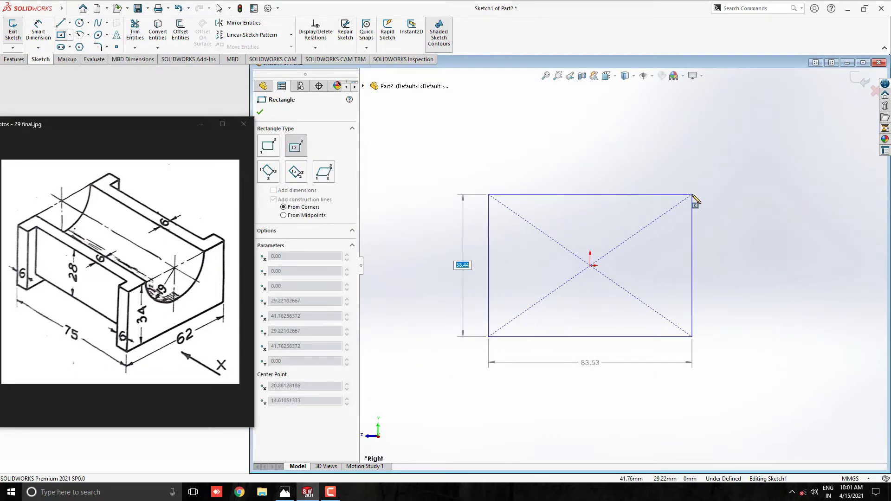
type("28")
key("Return")
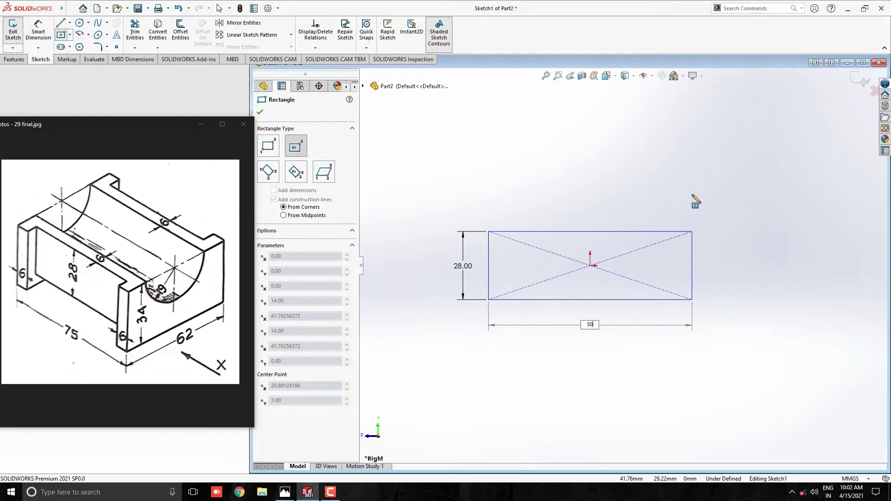
key("Return")
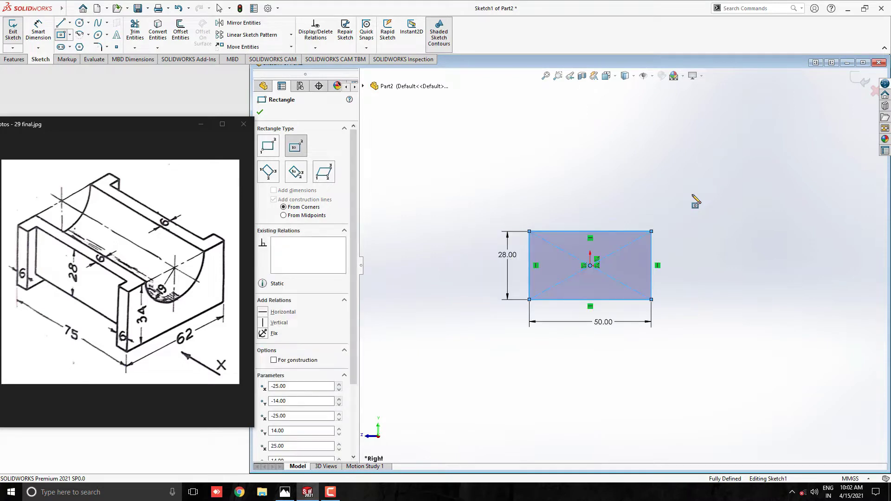
scroll(594, 288, "down", 4)
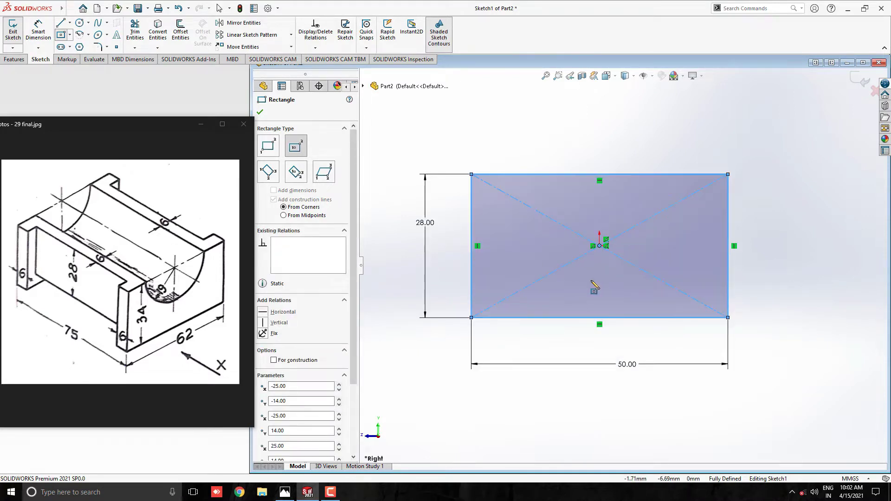
key("Escape")
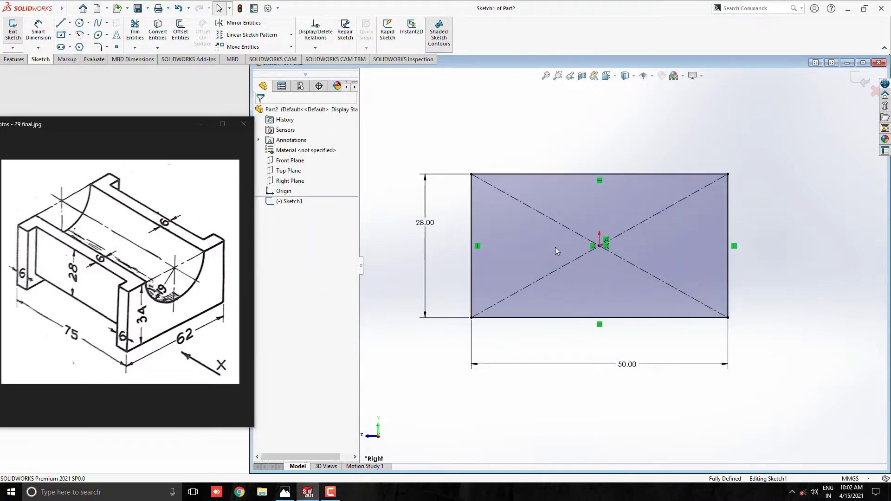
Step: Draw a 38 mm diameter circle centred on the midpoint of the rectangle's upper edge
left_click(79, 24)
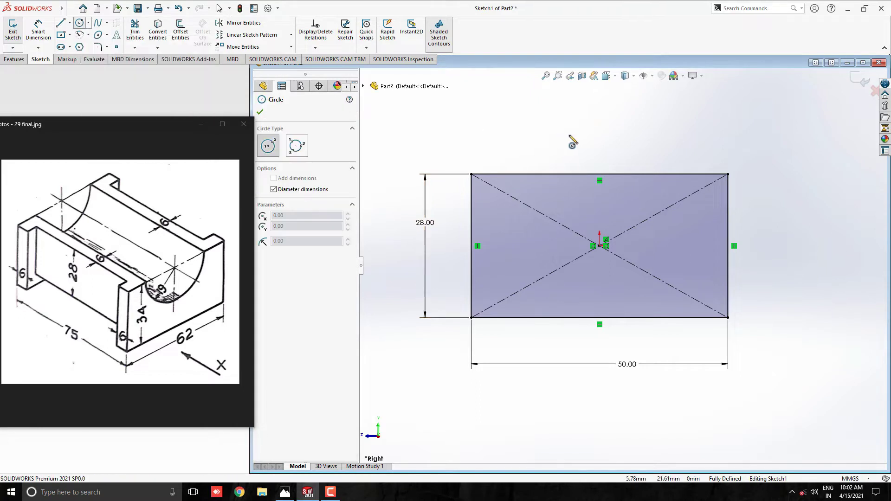
left_click(599, 174)
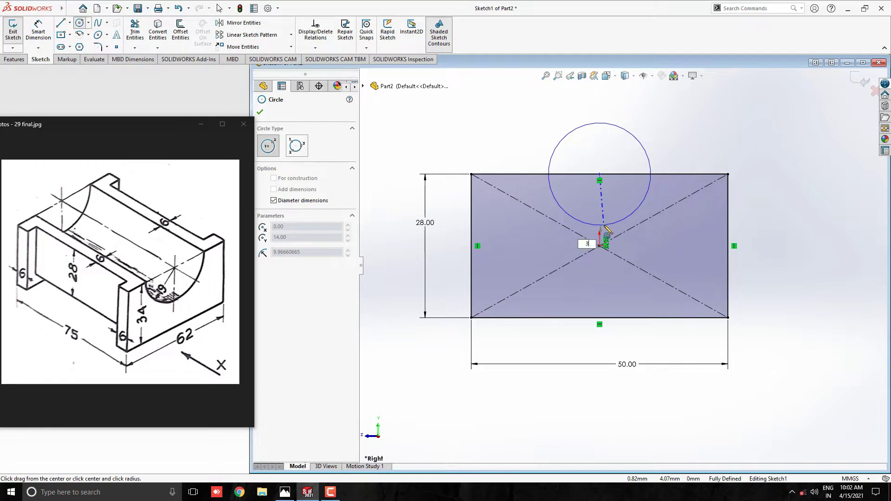
type("38")
key("Return")
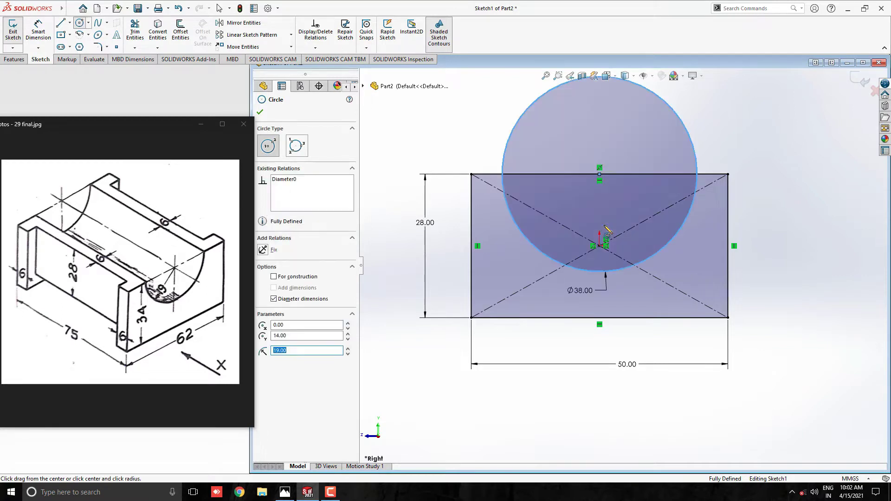
key("Escape")
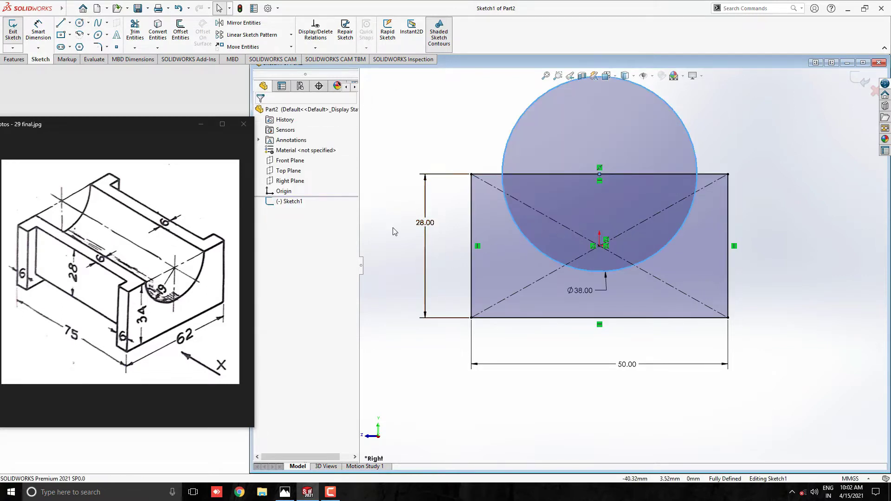
Step: Extrude the rectangle region outside the circle as a boss, Mid Plane, with a total depth of 75 mm
left_click(13, 59)
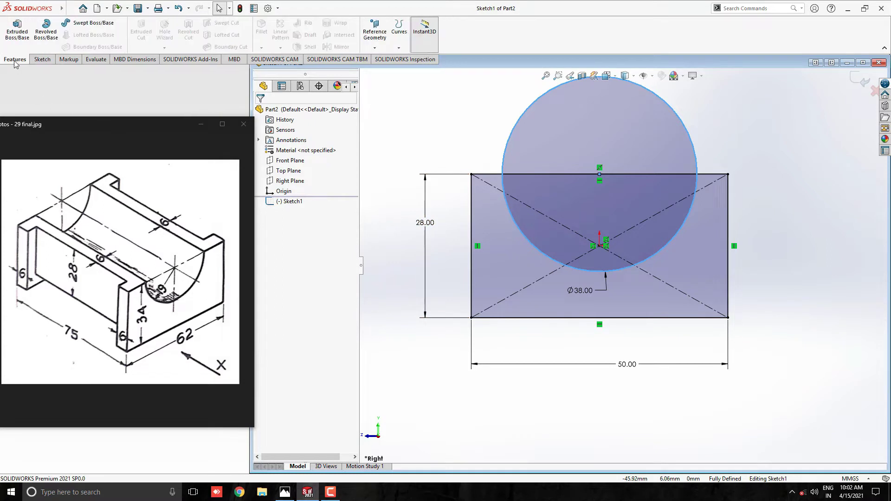
left_click(13, 39)
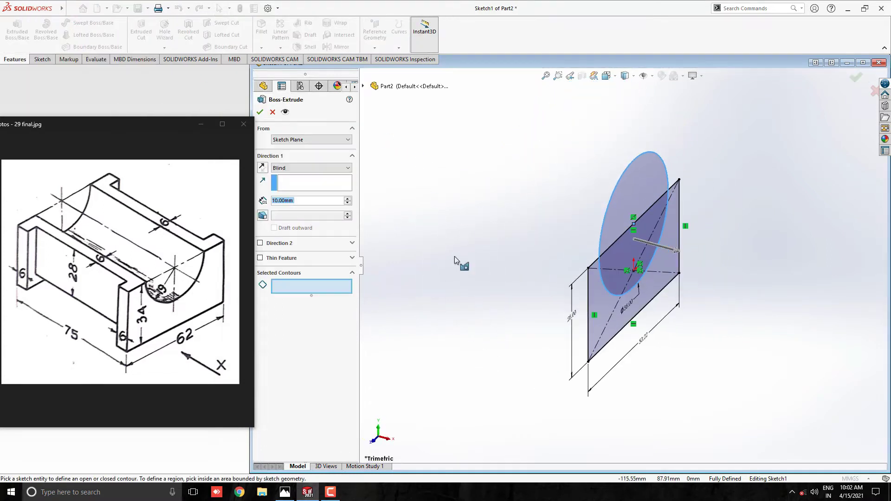
left_click(650, 290)
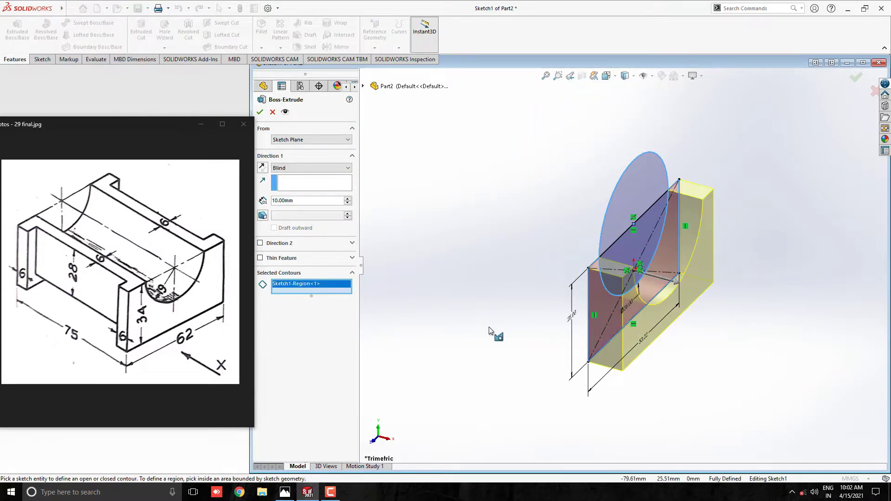
left_click(322, 168)
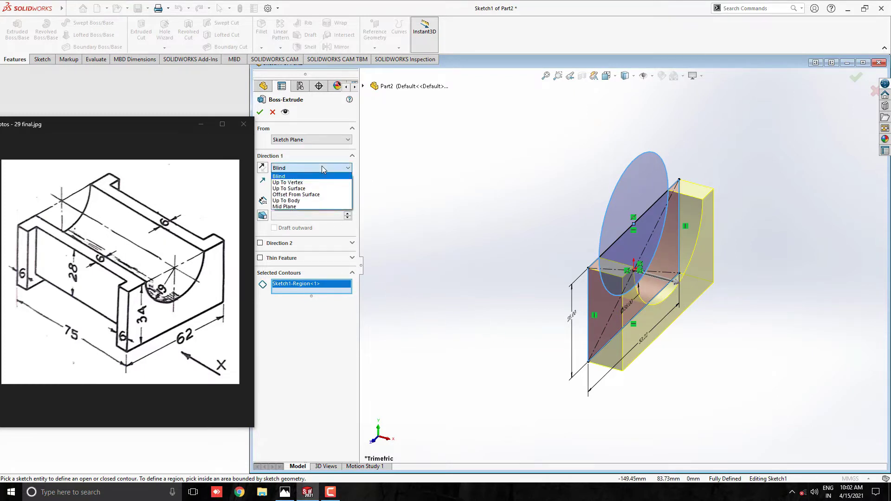
left_click(302, 206)
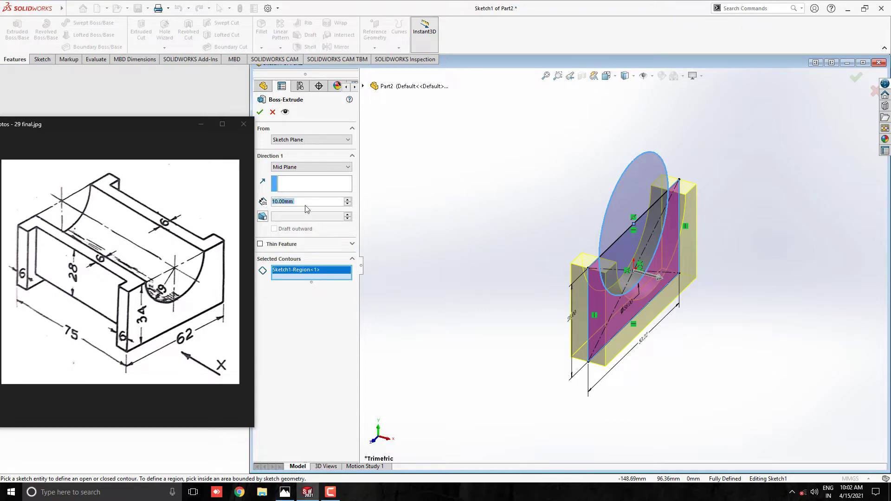
type("75")
key("Return")
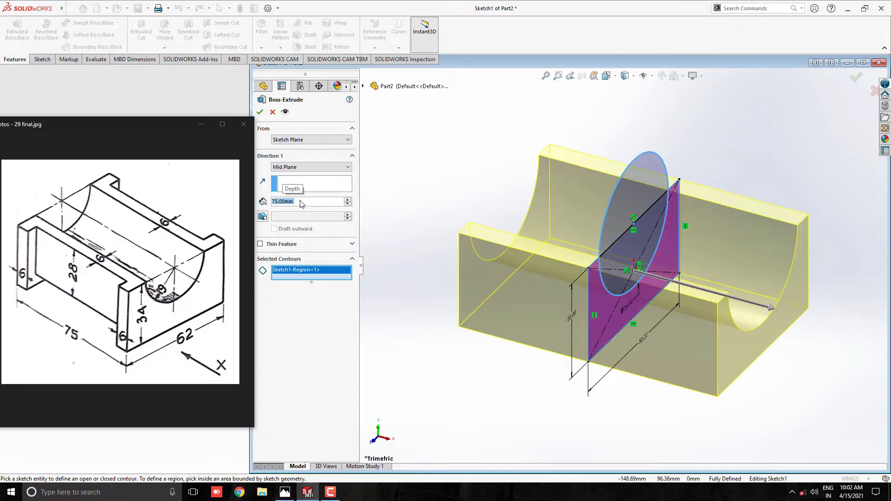
left_click(260, 112)
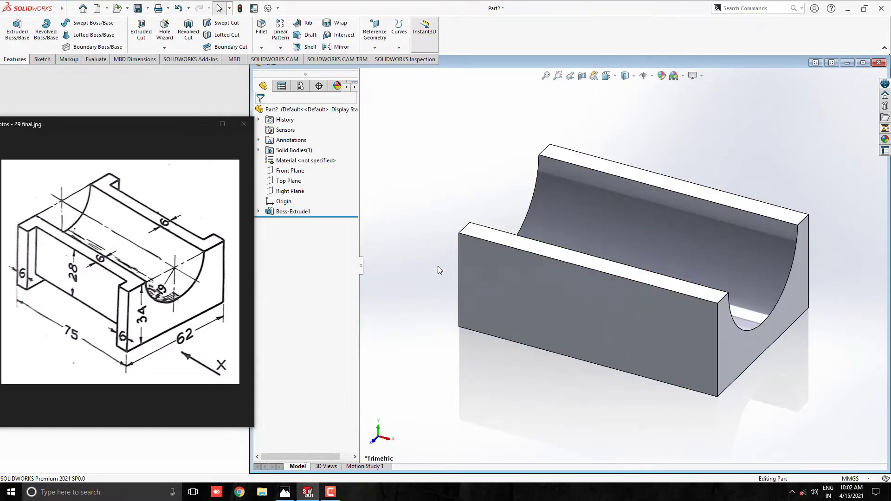
Step: Sketch a center rectangle on the block's end face, centred on the arc's center, 34*2 mm high and 62 mm wide
scroll(438, 266, "up", 2)
scroll(733, 362, "down", 1)
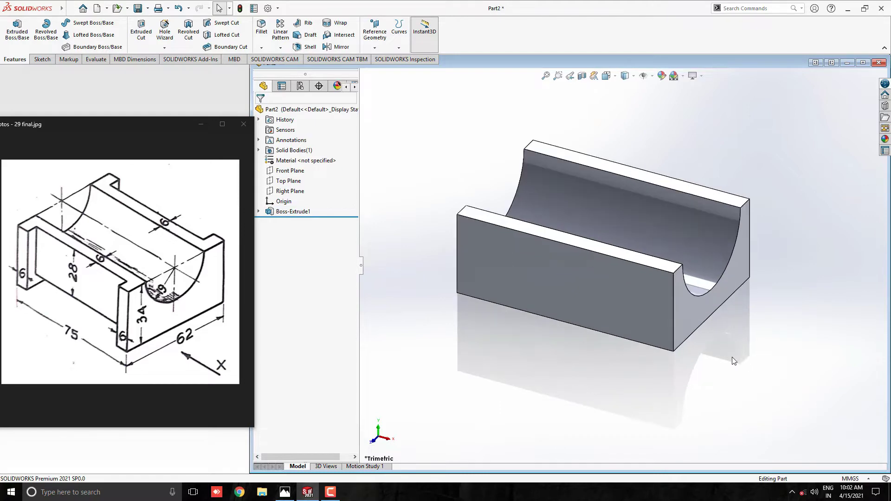
left_click(731, 285)
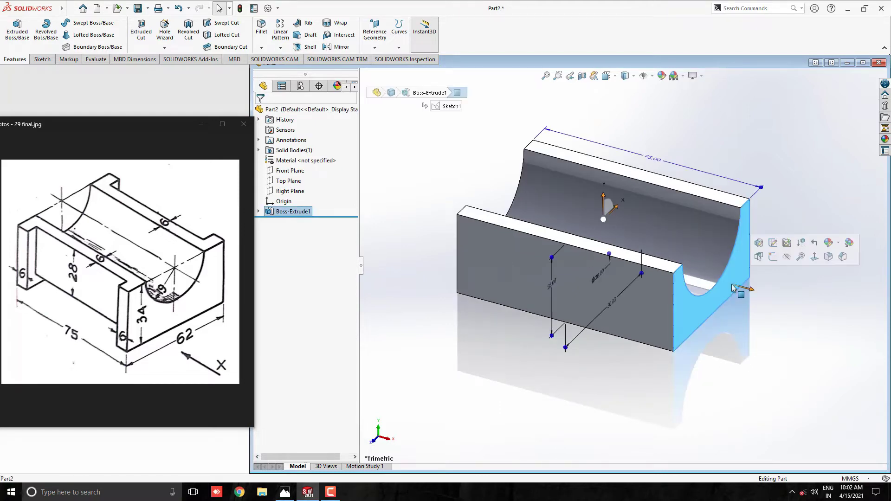
left_click(786, 251)
scroll(647, 278, "up", 4)
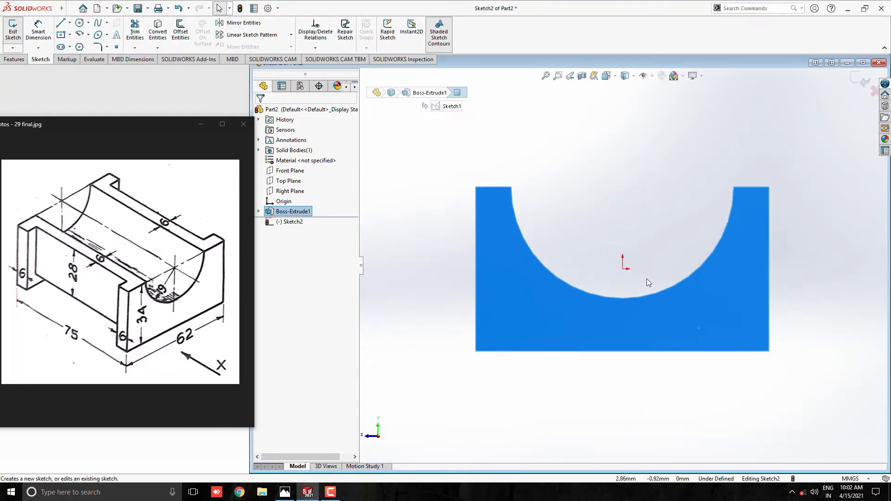
scroll(695, 218, "down", 1)
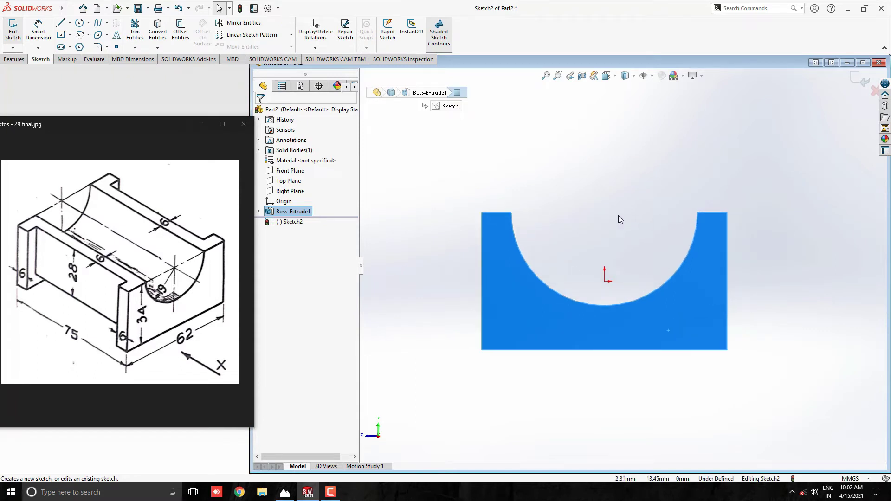
left_click(63, 37)
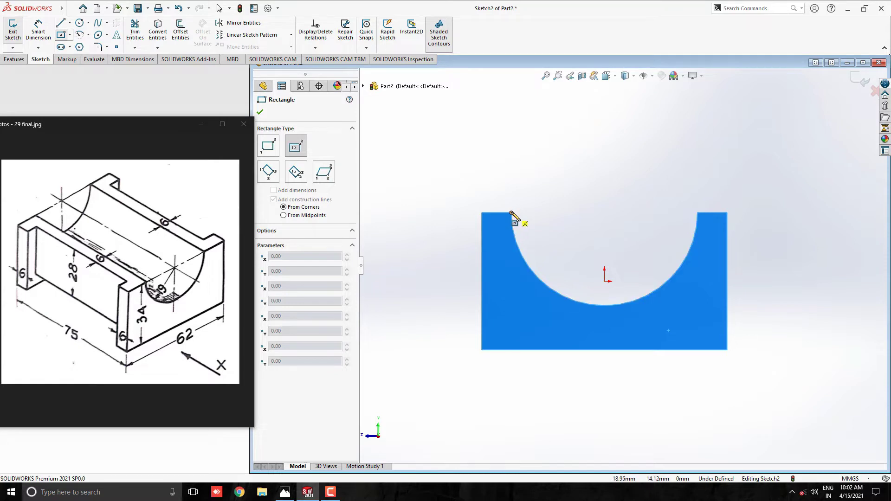
left_click(604, 212)
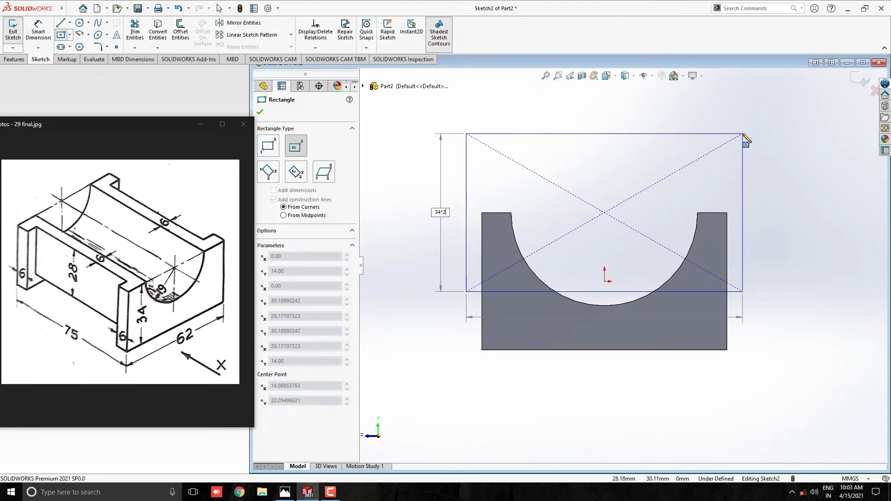
type("34*2")
key("Return")
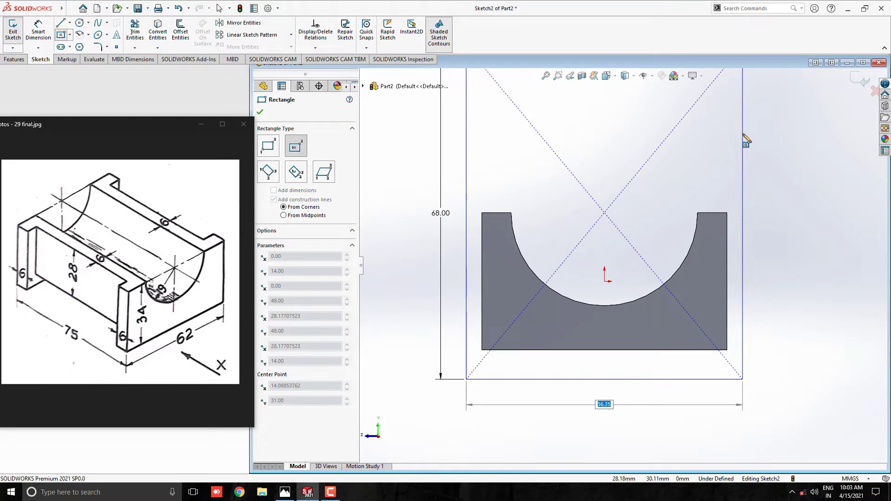
type("62")
key("Return")
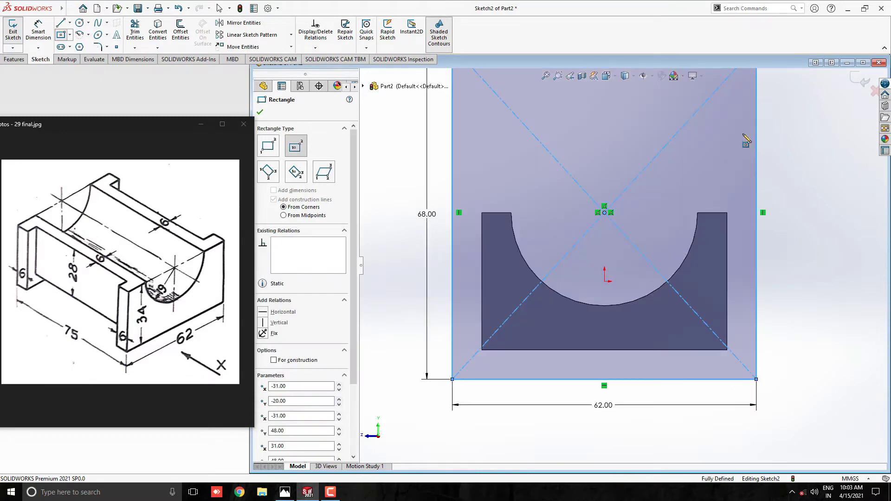
key("Escape")
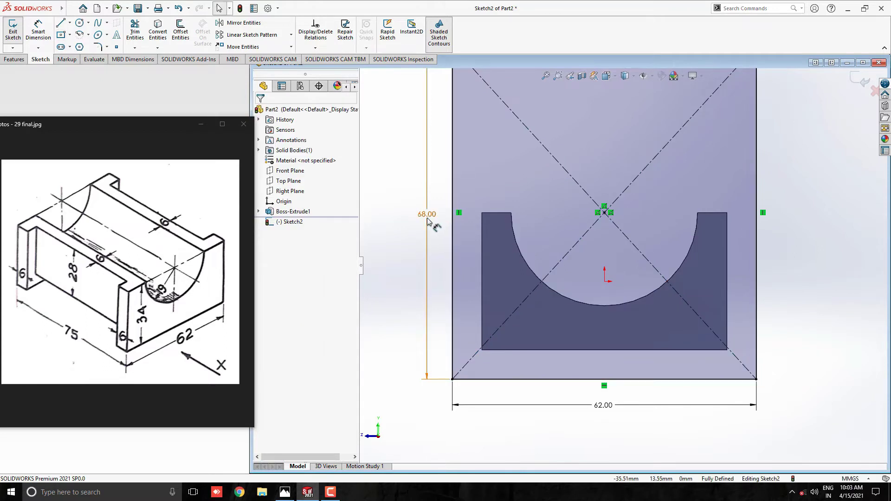
Step: Draw a horizontal line across the 62 mm wide rectangle, joining the midpoints of its two vertical sides
left_click(60, 23)
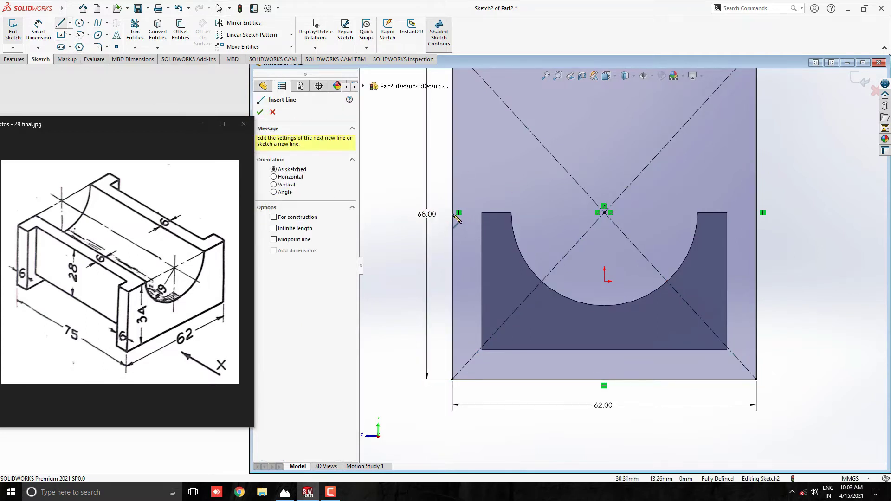
mouse_move(452, 212)
left_mouse_down()
mouse_move(596, 235)
mouse_move(603, 206)
mouse_move(756, 212)
left_mouse_up()
key("Escape")
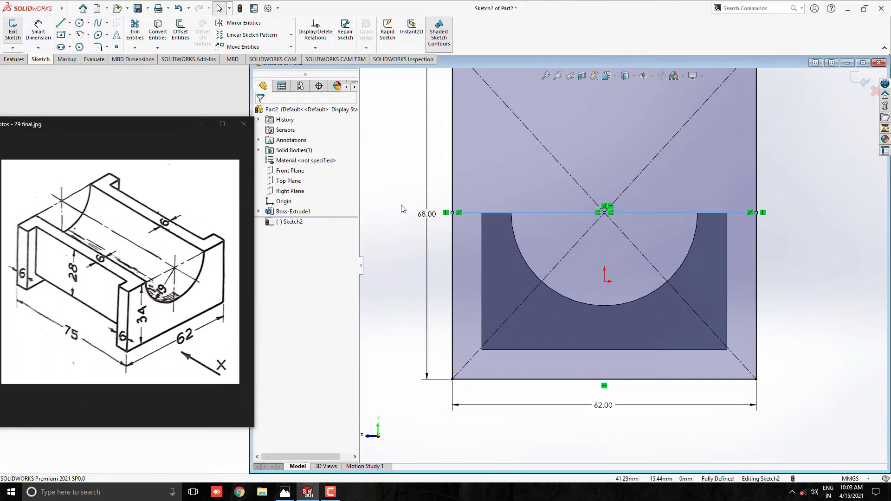
Step: Draw a circle centred on the horizontal line's midpoint, with a 19 mm radius coinciding with the block's arc
left_click(79, 23)
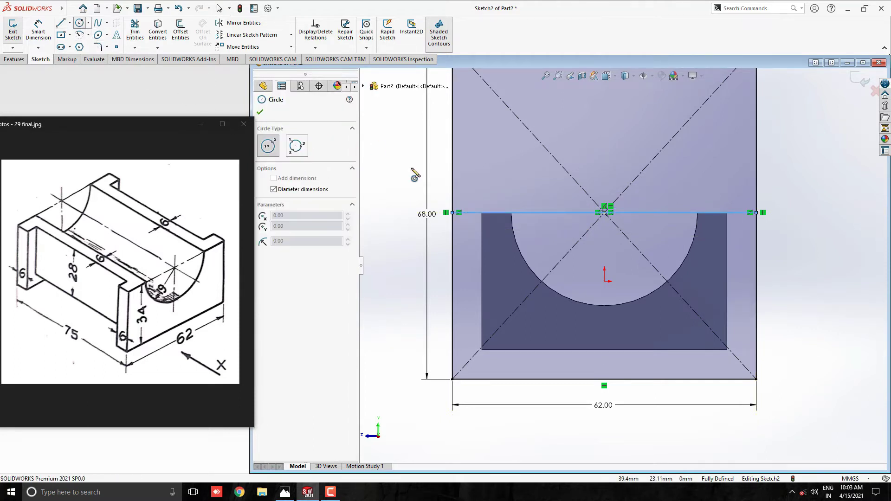
left_click(605, 212)
left_click(622, 312)
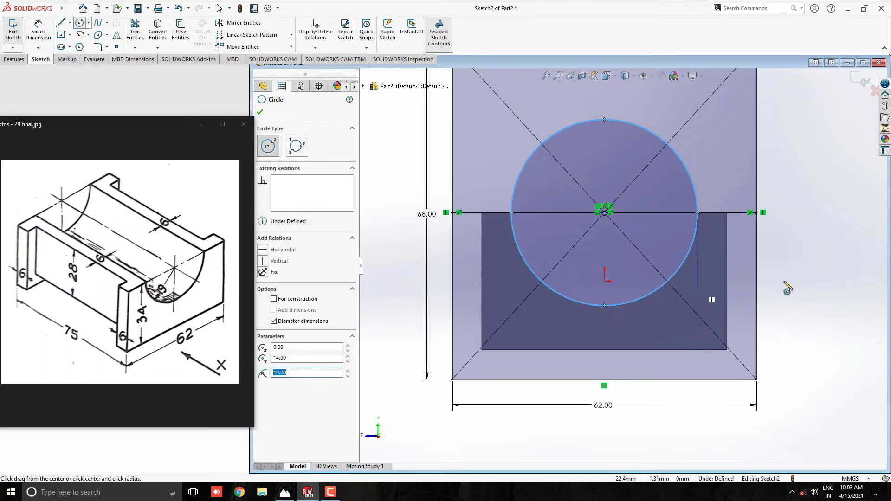
key("Escape")
key("f")
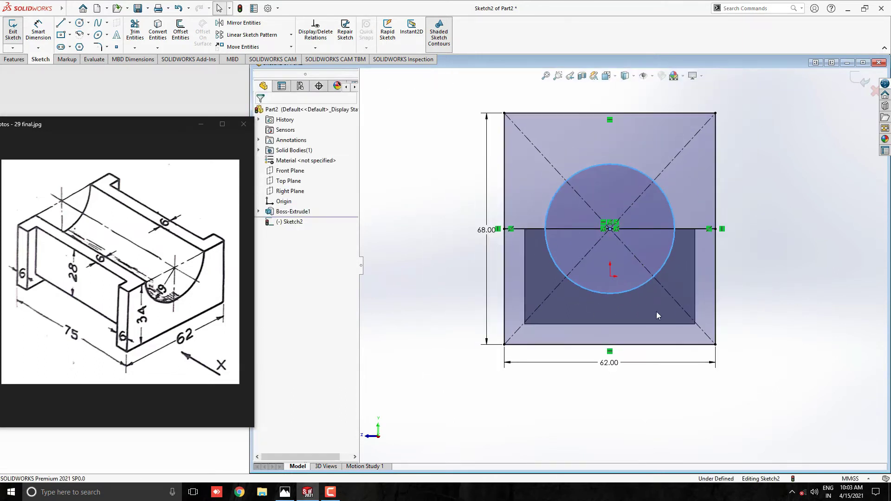
Step: Extrude the two sketch regions below the horizontal line and outside the circle by 6 mm, Blind, reversed back into the block
left_click(14, 59)
left_click(17, 32)
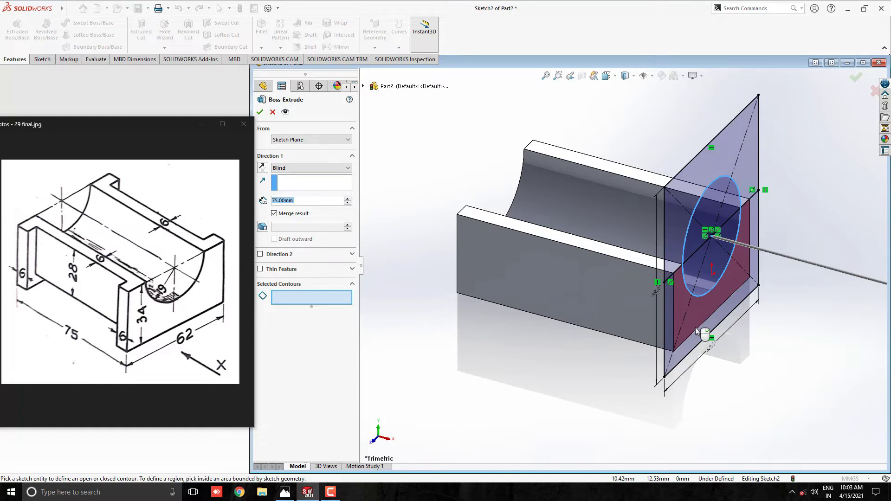
left_click(694, 338)
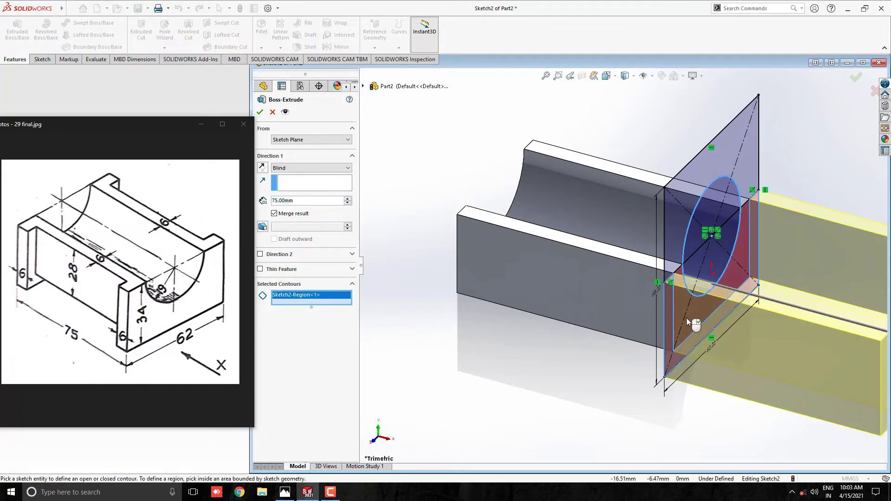
left_click(686, 318)
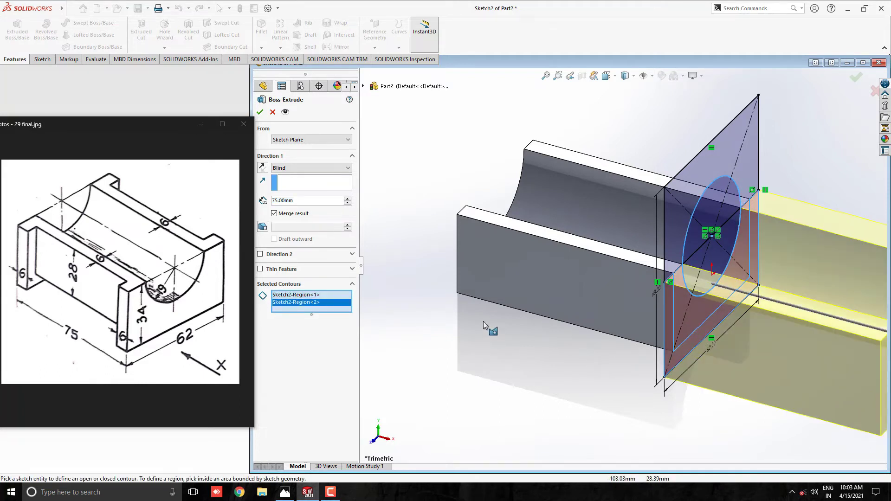
left_click(262, 167)
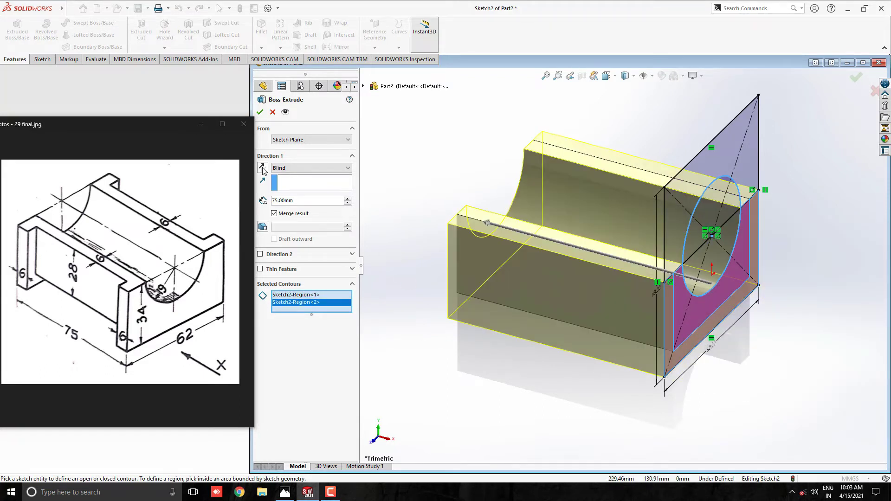
left_click(299, 201)
left_click_drag(302, 200, 267, 198)
type("6")
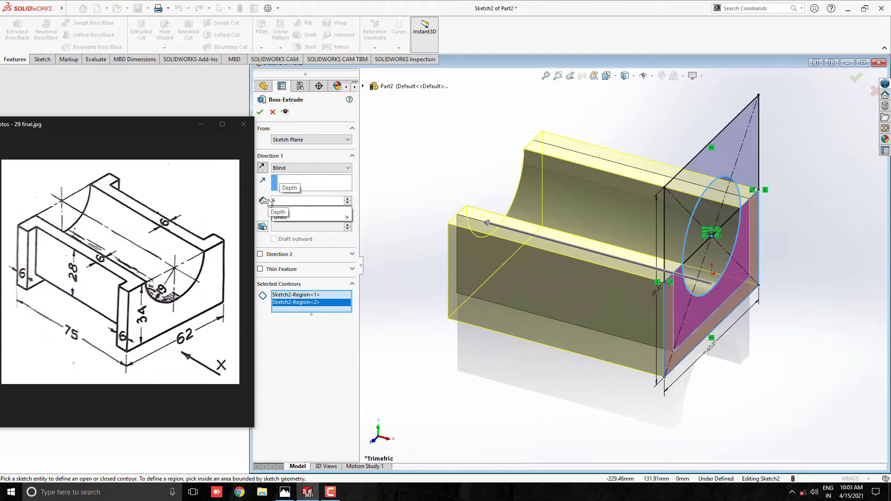
left_click(408, 291)
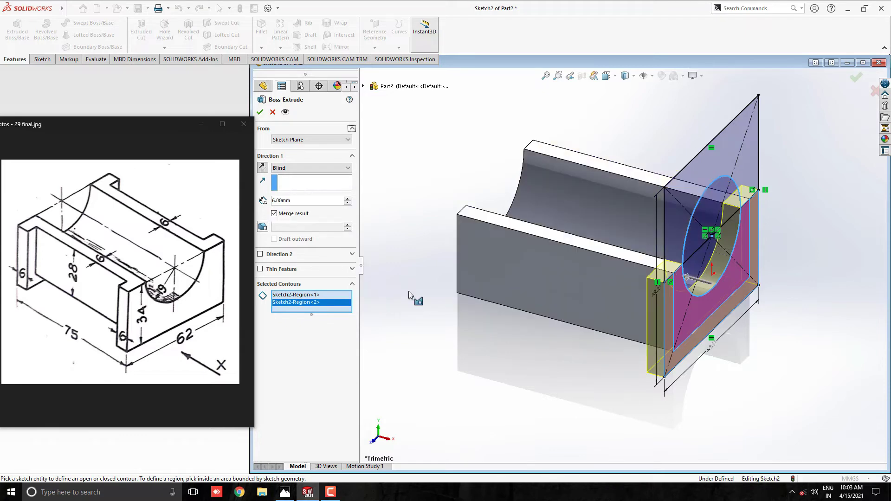
key("Return")
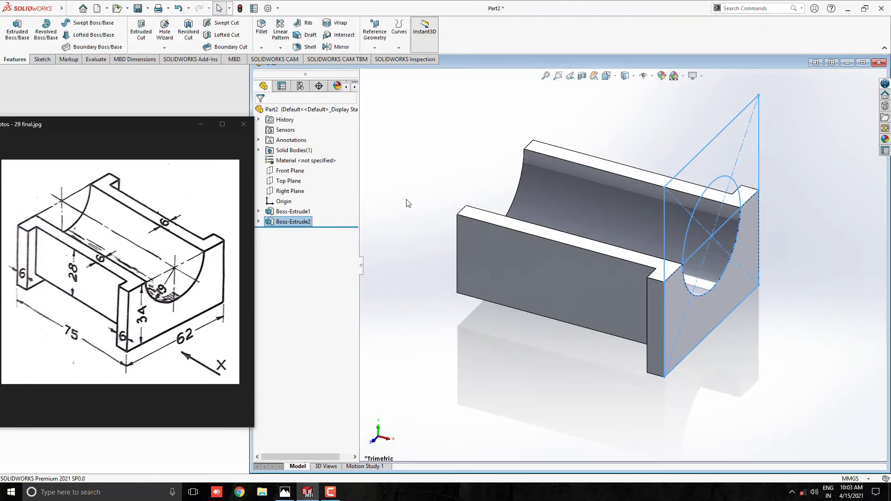
left_click(522, 378)
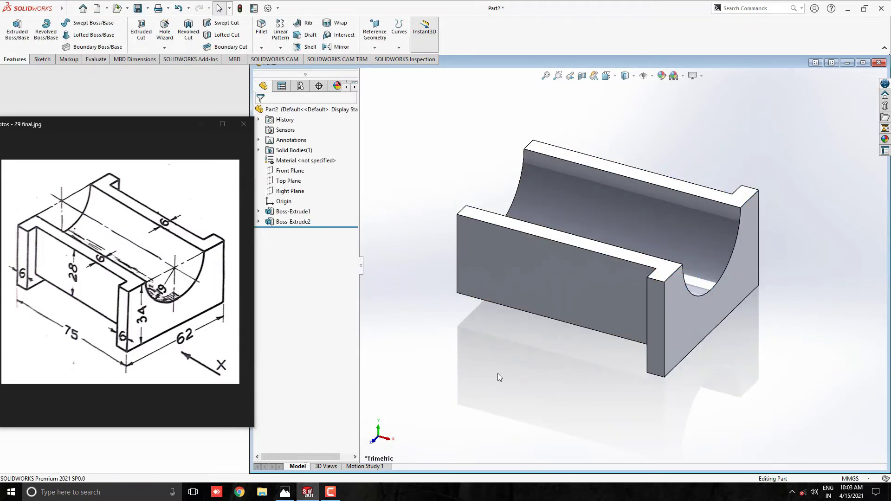
Step: Mirror the 6 mm end flange feature about the Right Plane to the block's opposite end
scroll(498, 373, "up", 1)
scroll(726, 329, "down", 1)
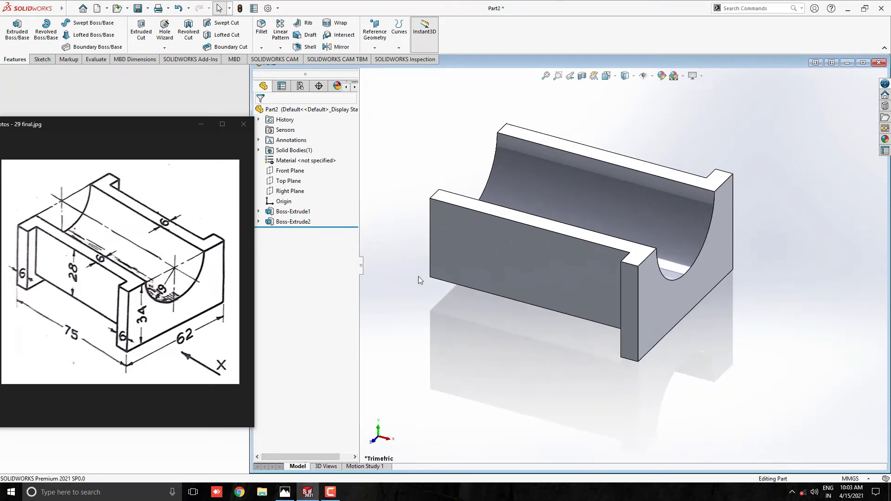
left_click(292, 222)
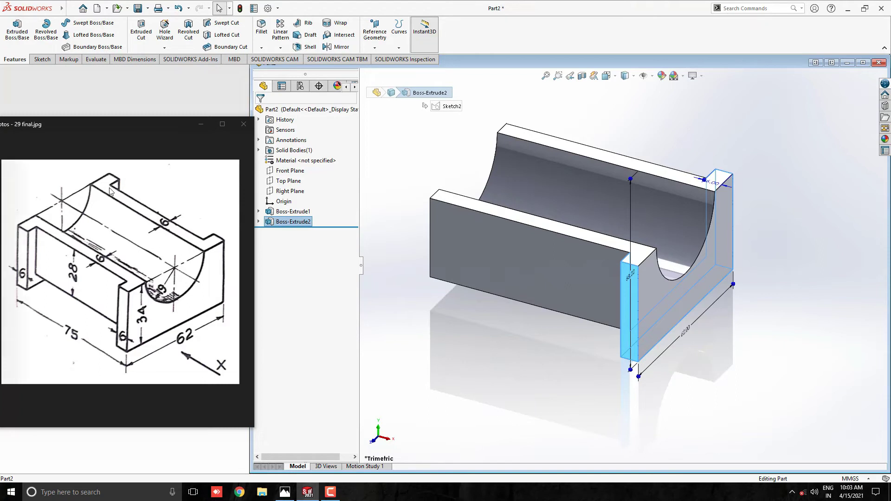
left_click(340, 47)
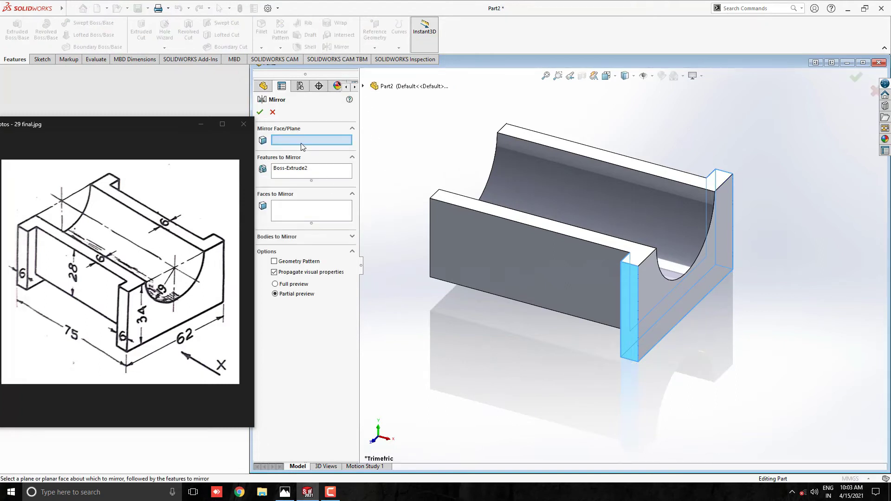
left_click(362, 86)
right_click(364, 90)
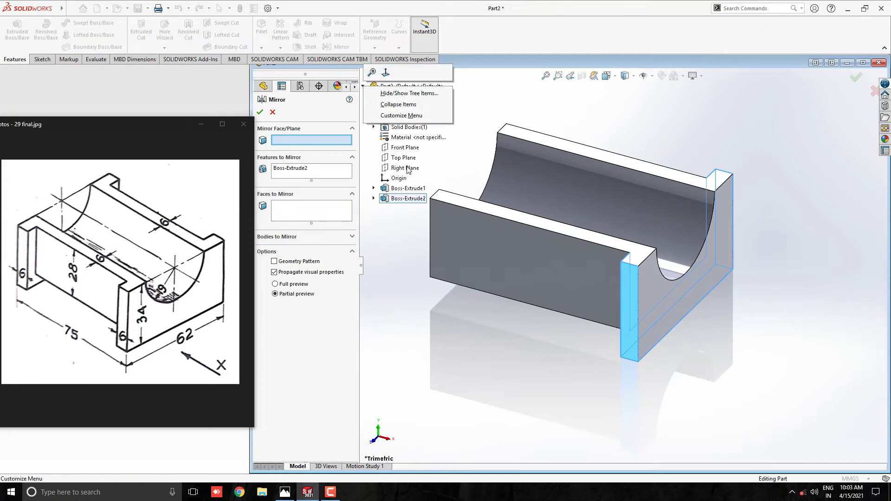
left_click(440, 160)
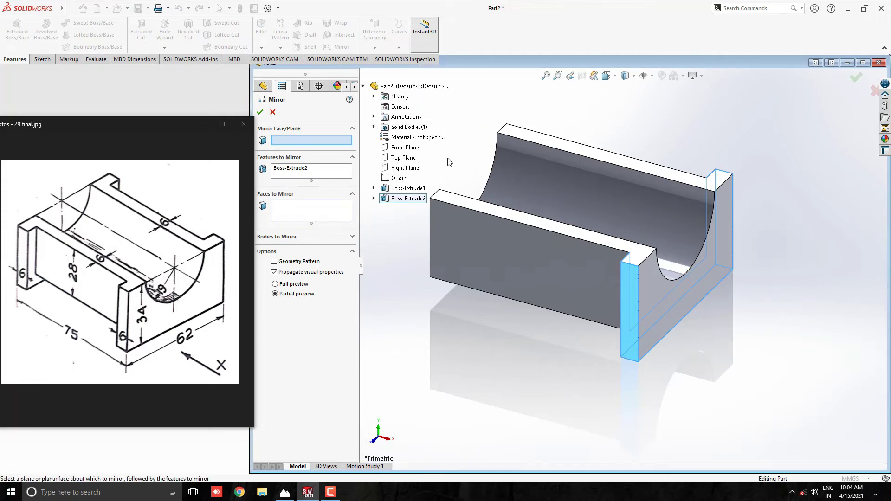
left_click(405, 168)
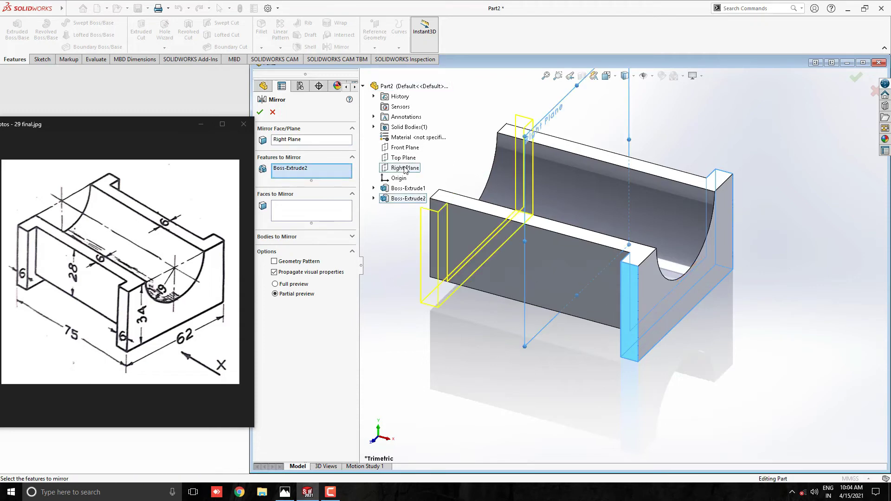
left_click(260, 112)
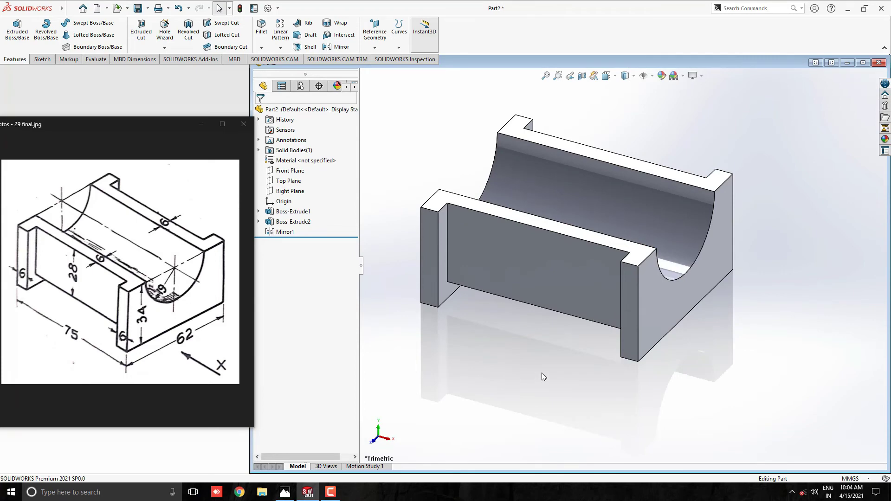
Step: Put away the reference picture, maximize the part window and show the block in isometric view
scroll(541, 377, "up", 2)
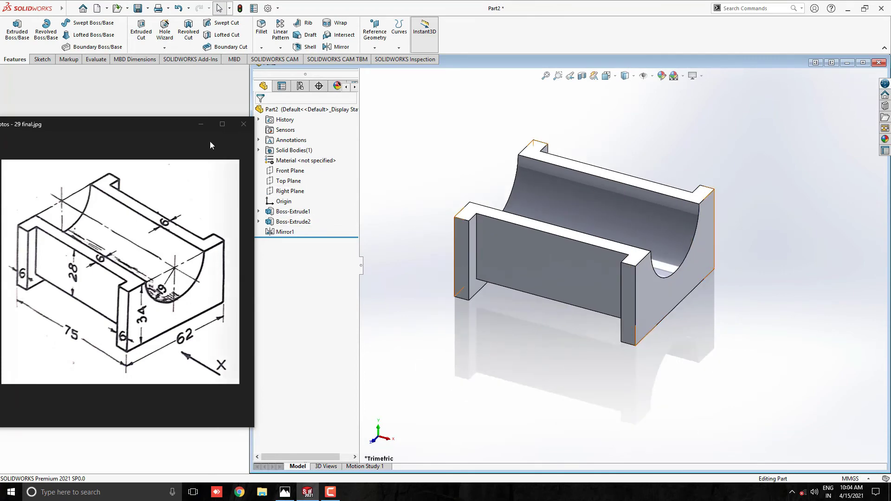
left_click(208, 124)
left_click(863, 62)
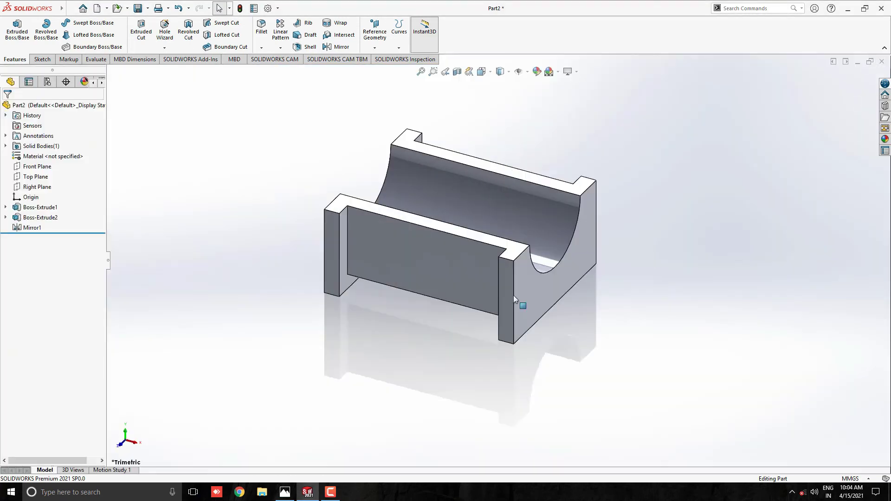
middle_click_drag(513, 295, 383, 276)
key("space")
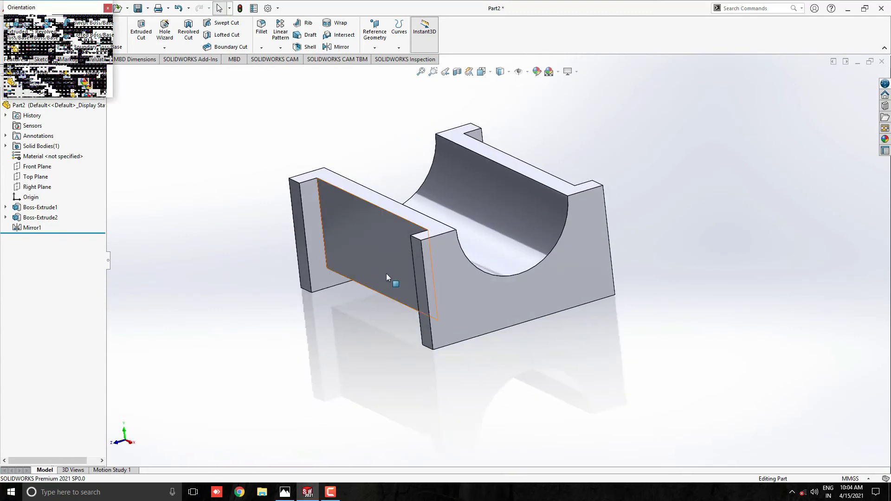
left_click(356, 277)
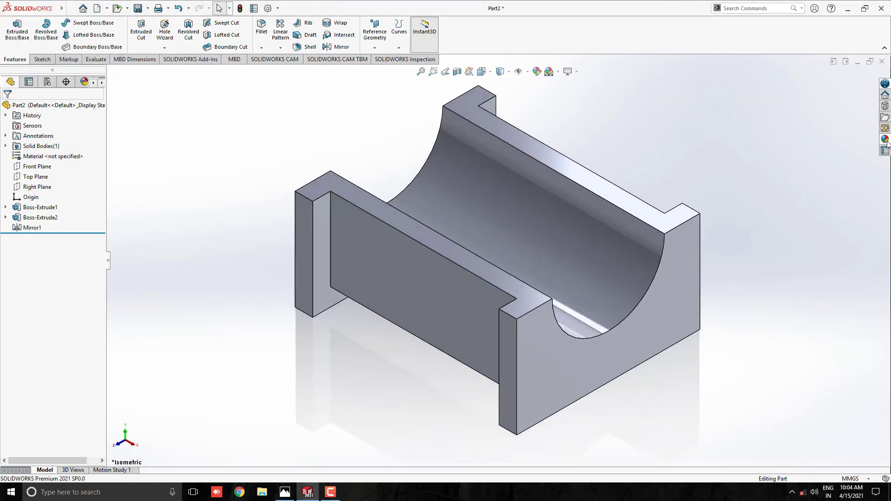
Step: Apply the cast carbon steel appearance from the Metal > Steel category to the whole part
left_click(884, 139)
double_click(779, 109)
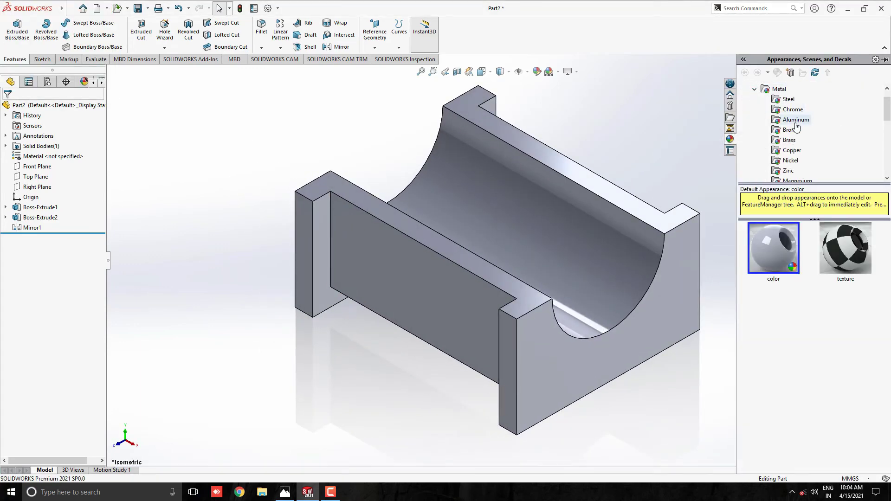
left_click(788, 99)
scroll(817, 251, "down", 5)
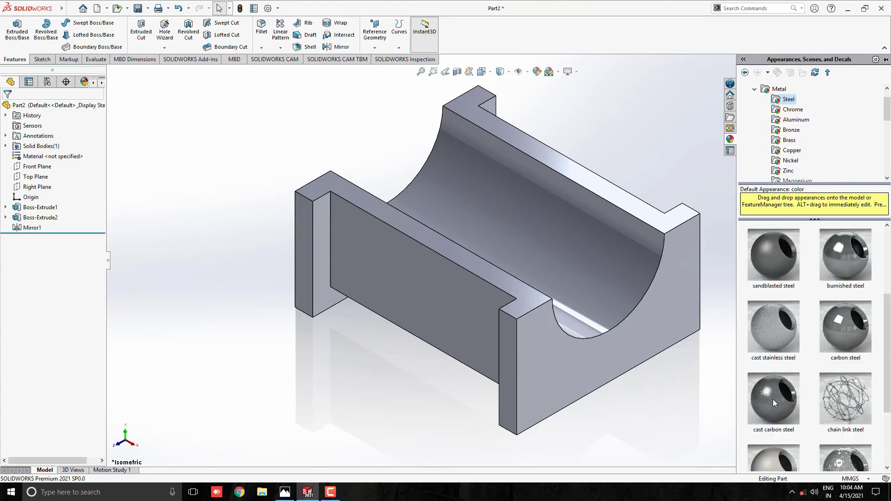
left_click_drag(772, 399, 628, 266)
left_click(629, 265)
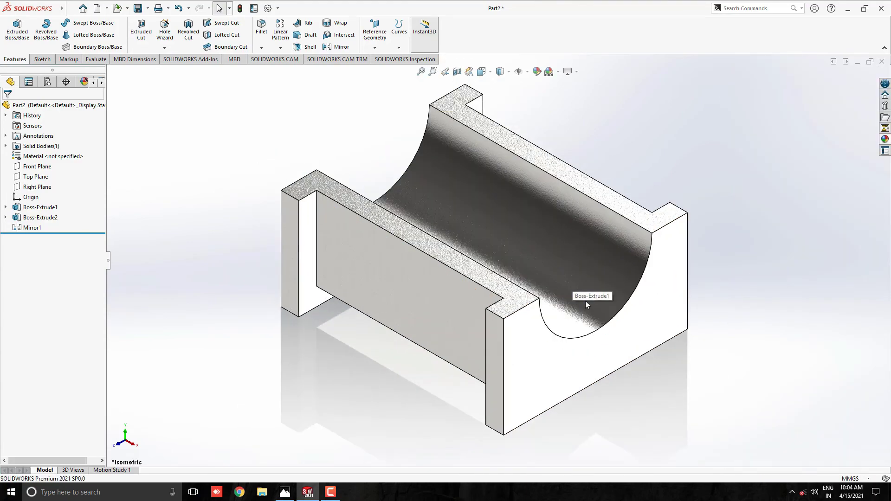
Step: Inspect the finished block from several angles and return it to the isometric view
middle_click_drag(585, 300, 402, 330)
middle_click_drag(400, 334, 492, 301)
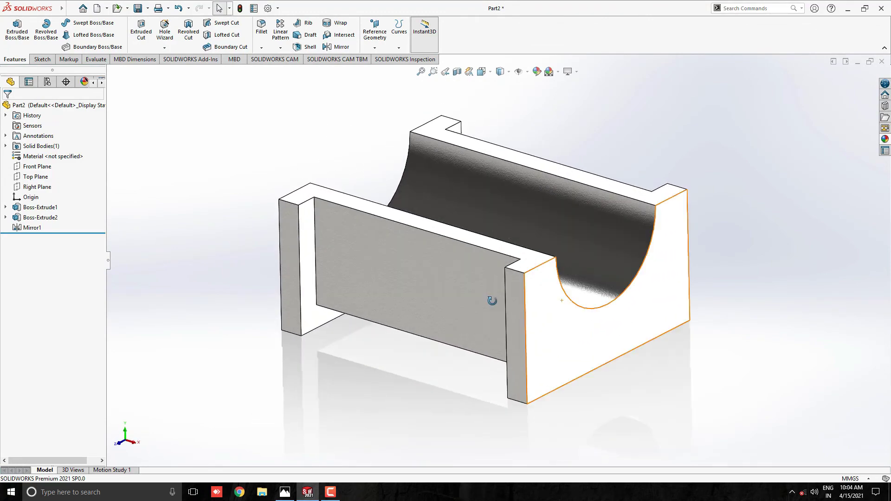
key("space")
left_click(402, 279)
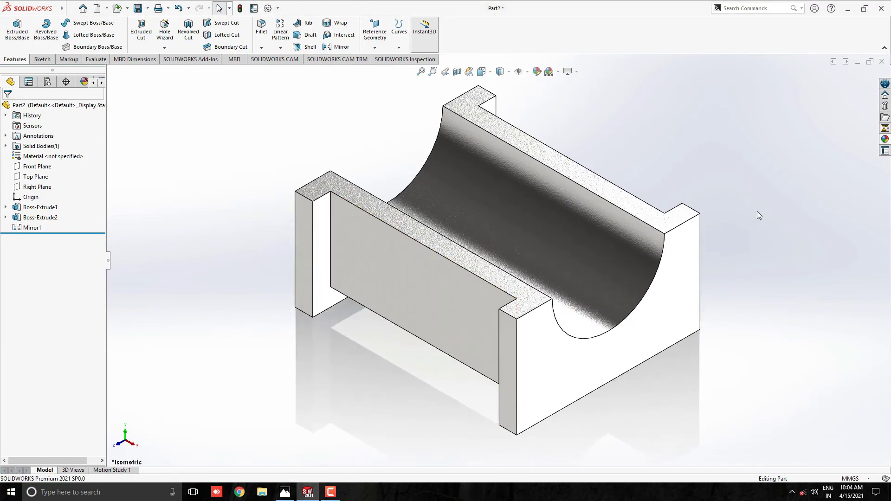
scroll(695, 282, "up", 2)
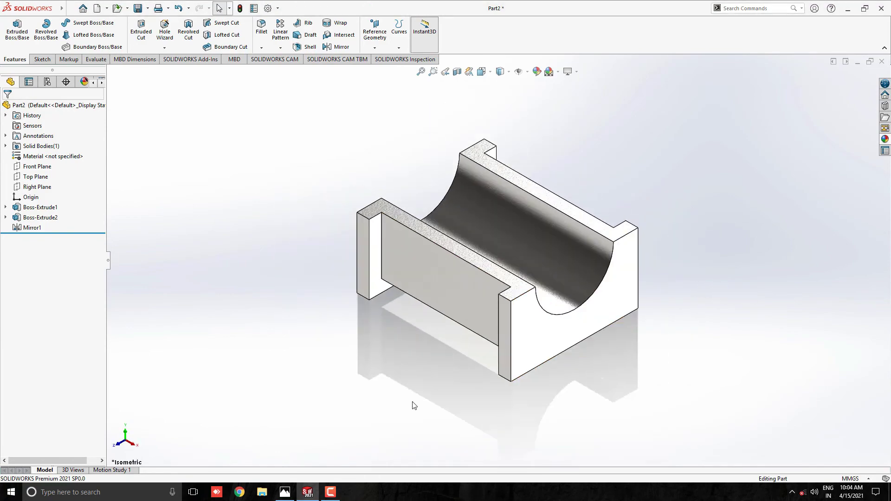